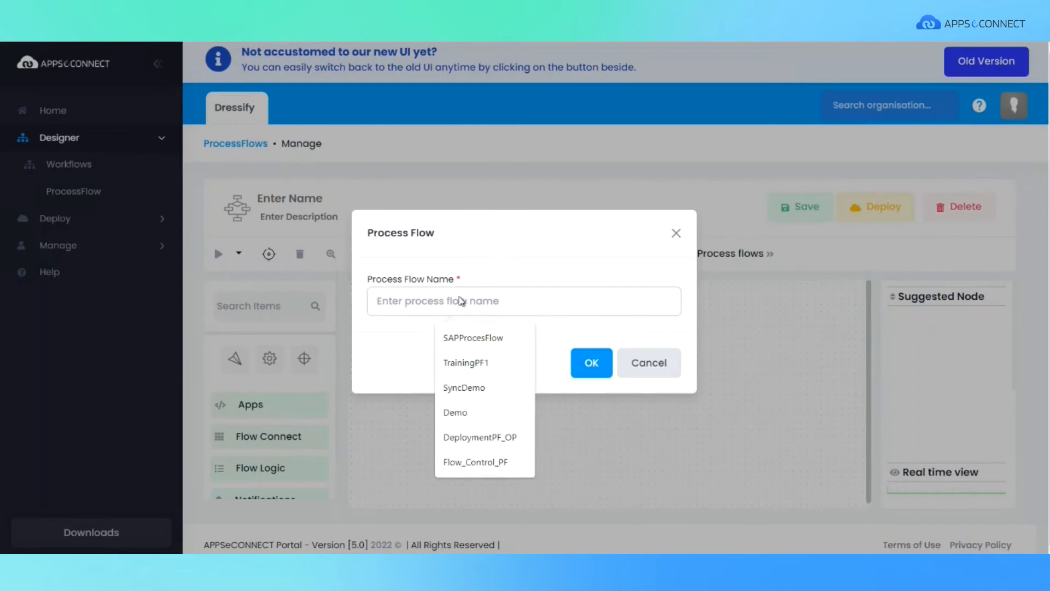
Name the process flow "New Order Notification to Microsoft Teams_Cloud" and describe it as "Get Realtime Orders from Shopify and Send Notification to MS Teams".
text(New Order Notification to Microsoft Teams_Cloud)
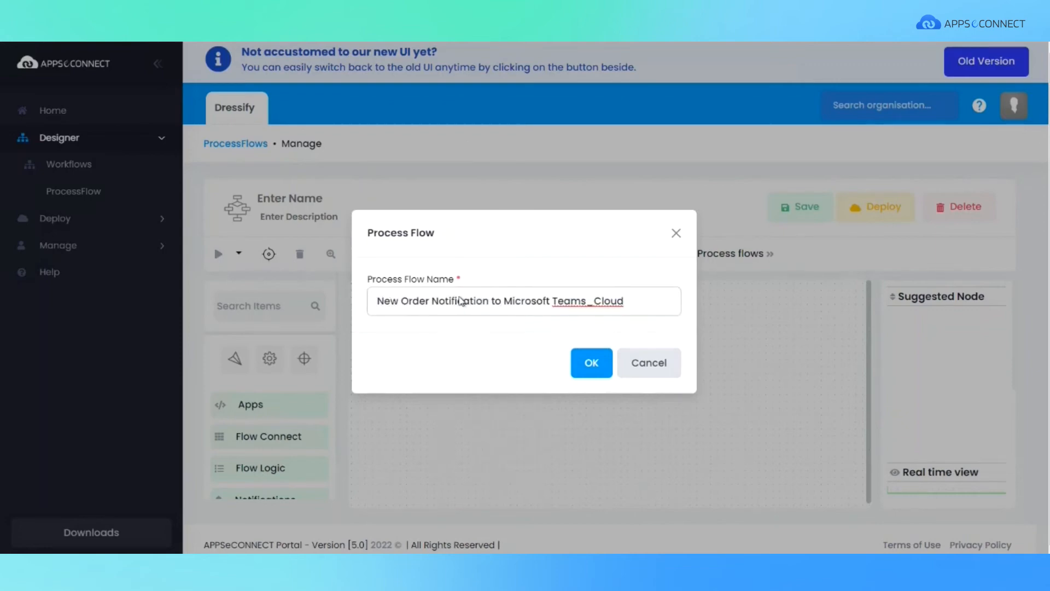
click(591, 363)
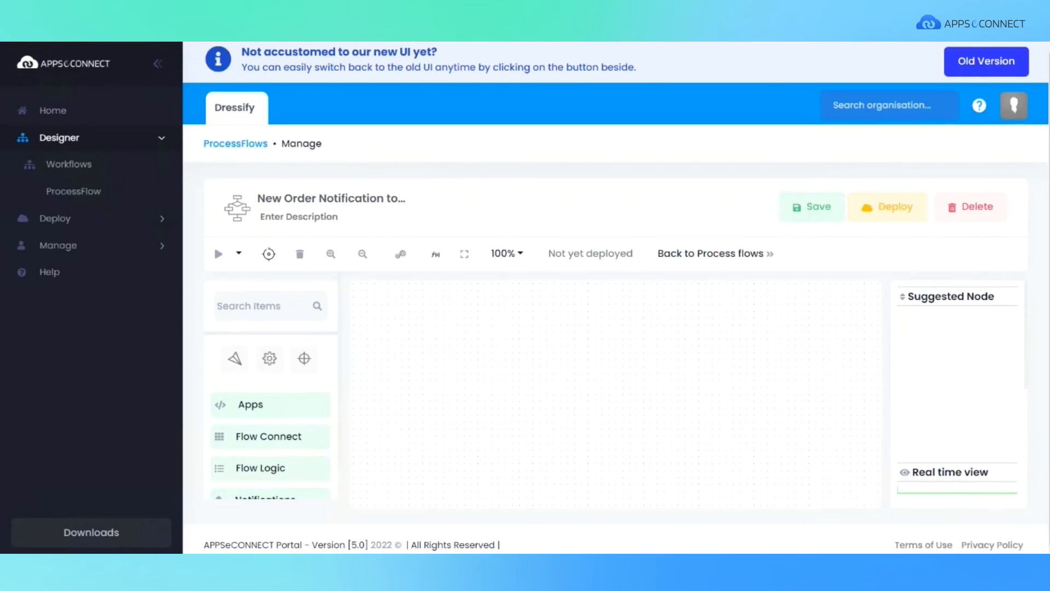
click(300, 219)
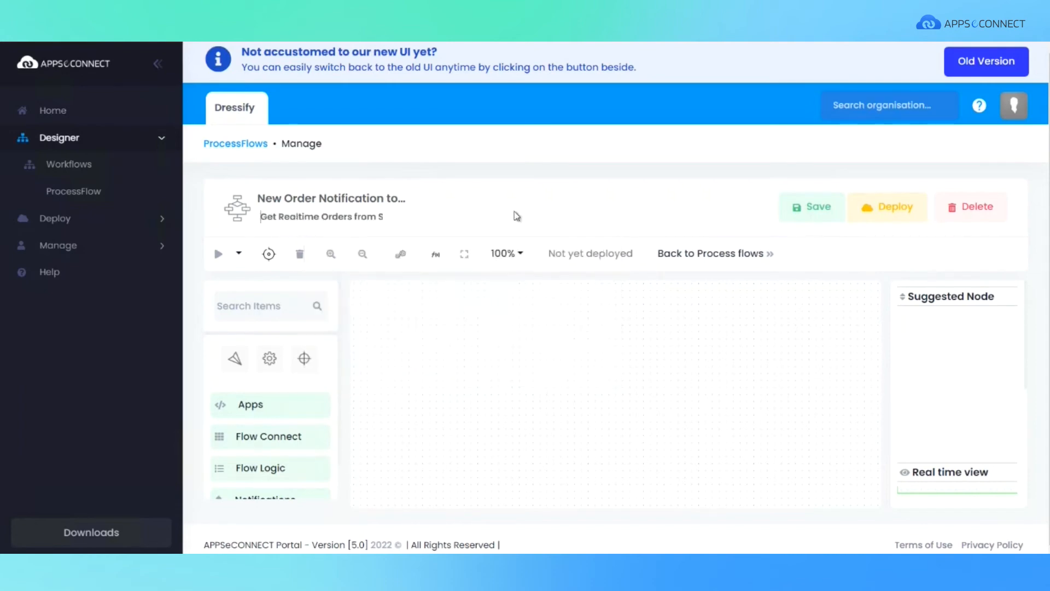
key(Right)
key(Right)
key(Right)
key(Right)
key(Right)
key(Right)
key(Right)
key(Right)
key(Right)
key(Right)
key(Right)
key(Right)
key(Right)
key(Right)
key(Right)
key(Right)
key(Right)
key(Right)
key(Right)
key(Right)
key(Right)
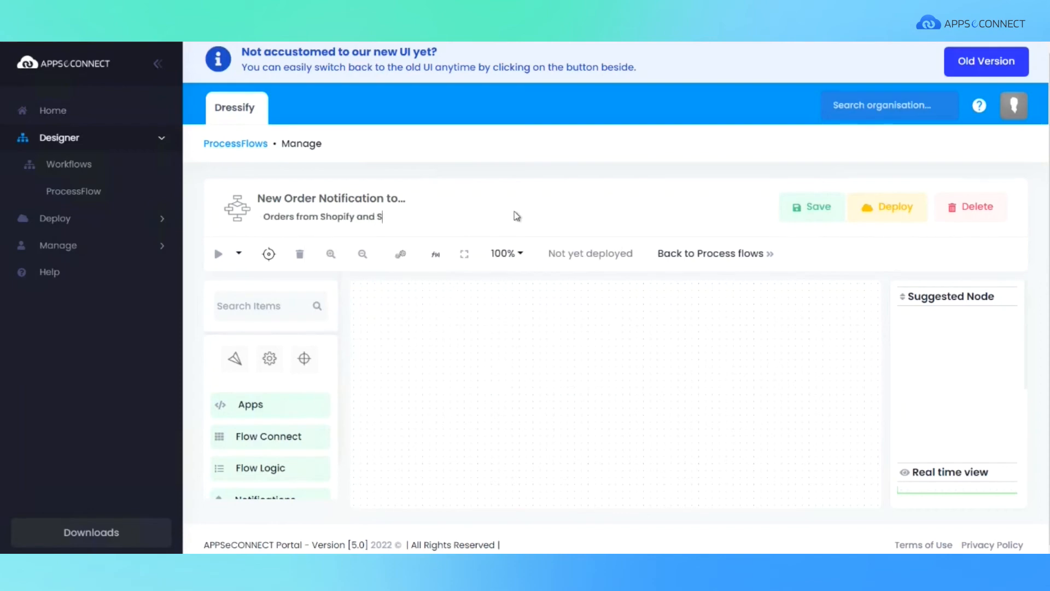
key(Right)
key(Right)
key(Right)
key(Right)
key(Right)
key(Right)
key(Right)
key(Right)
key(Right)
key(Right)
key(Right)
key(Right)
key(Right)
key(Right)
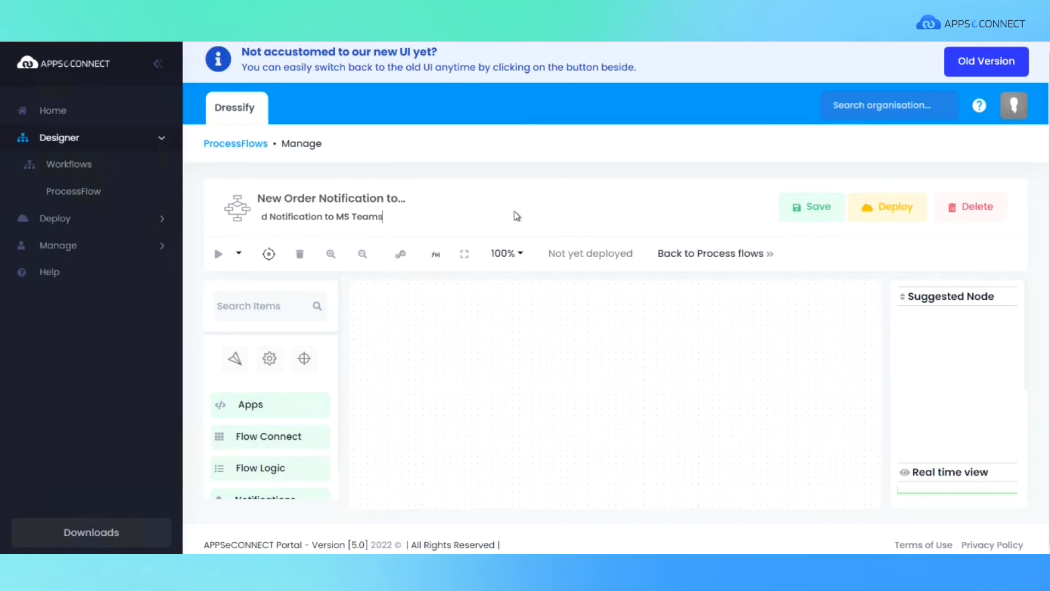
Place a Start node on the canvas and save it with the Event trigger type and register URL dressify.
click(235, 360)
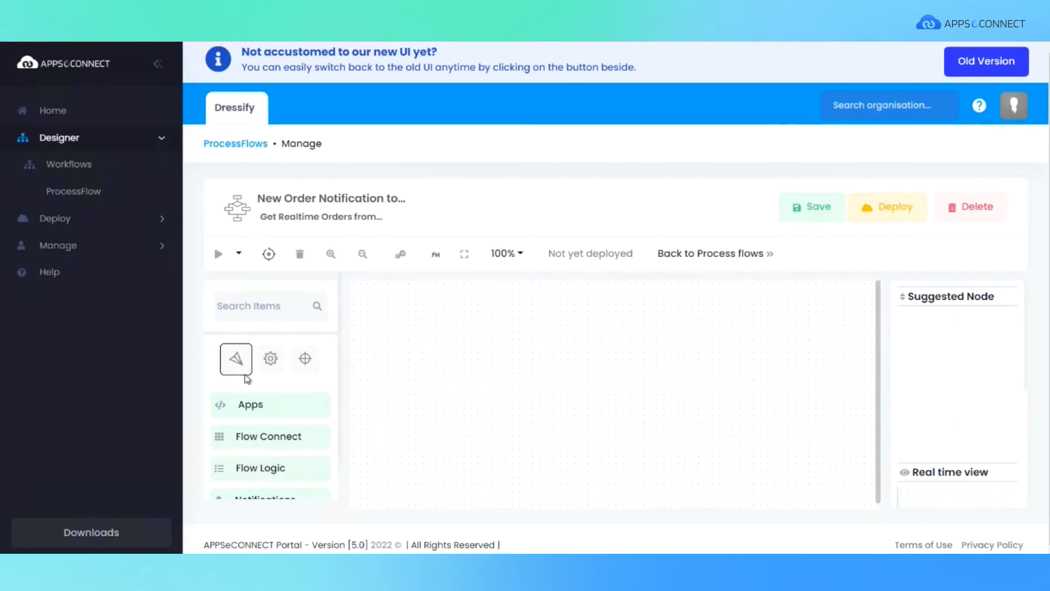
drag(237, 359, 447, 330)
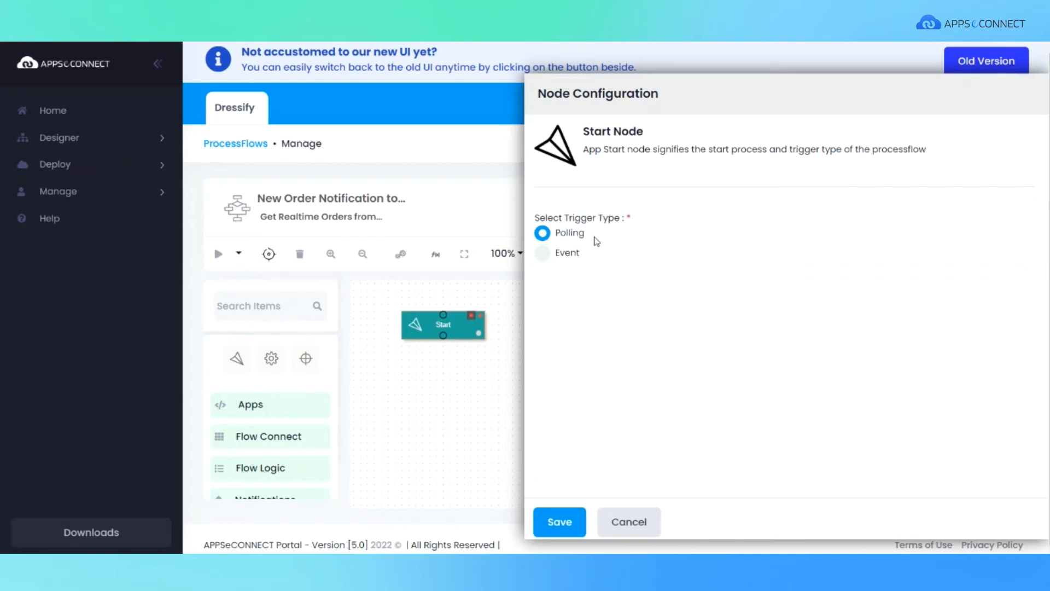
click(544, 253)
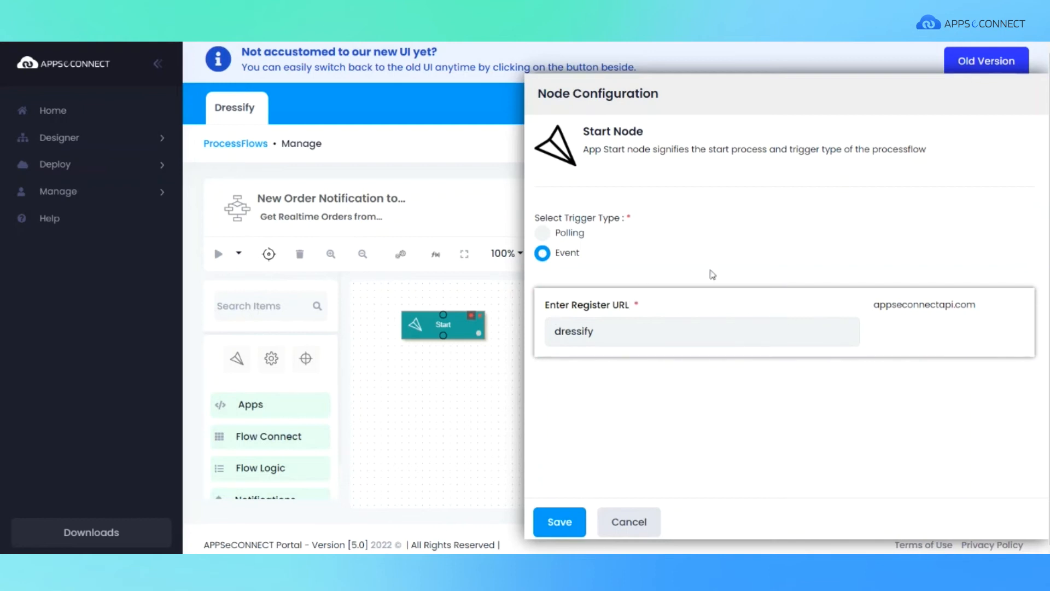
click(558, 522)
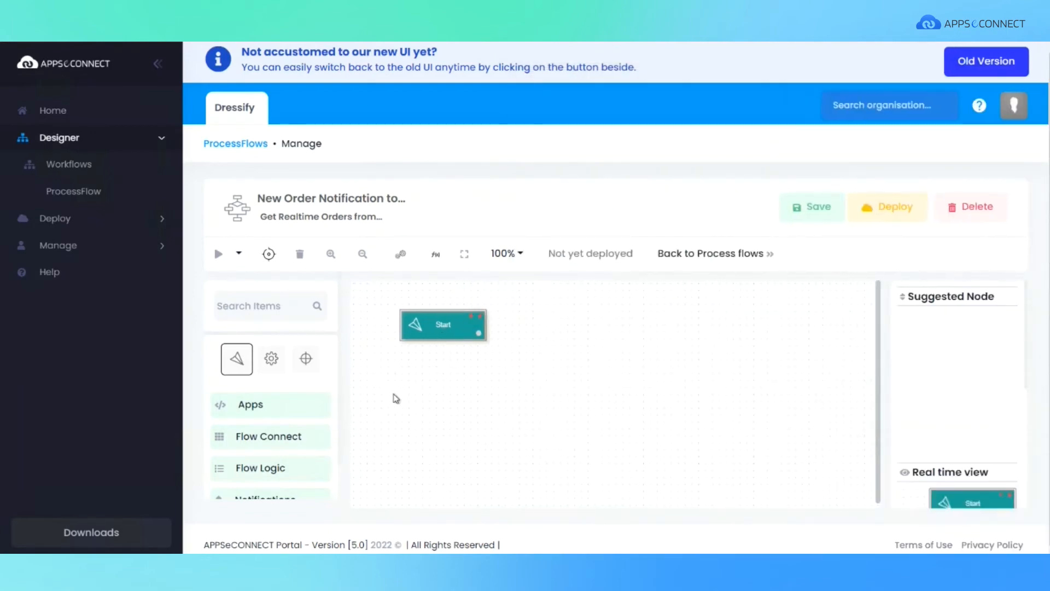
Add a Shopify node from the packaged apps to the canvas, below the Start node.
click(243, 406)
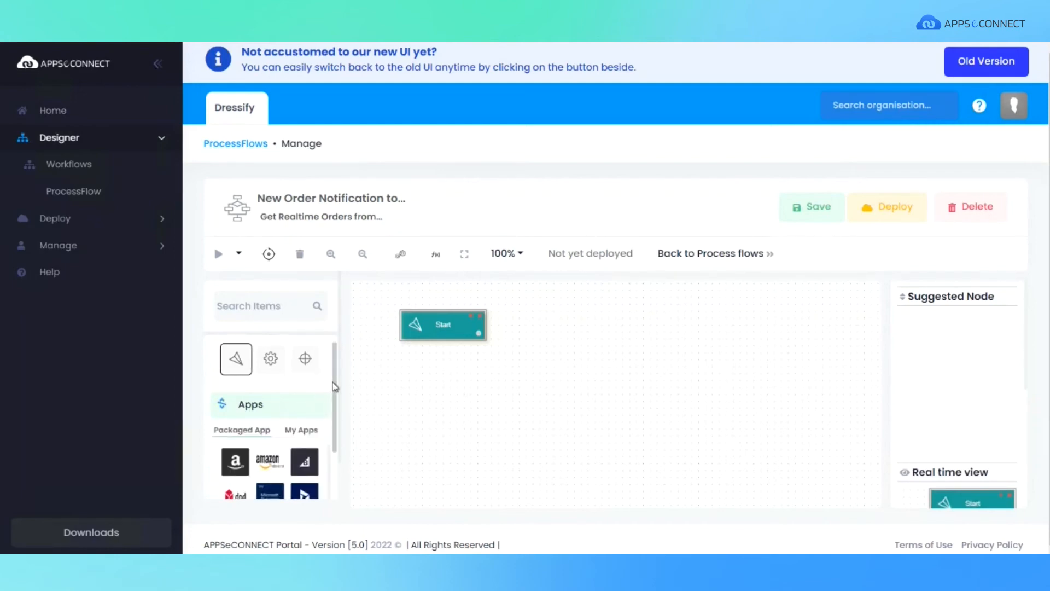
drag(335, 386, 336, 487)
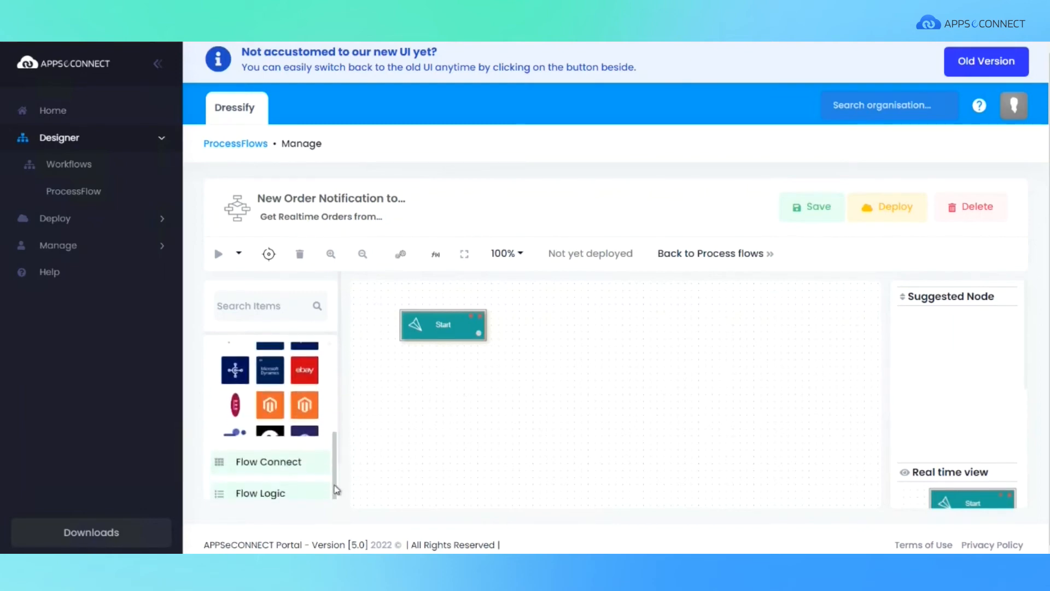
scroll(235, 406, down, 3)
drag(235, 406, 514, 383)
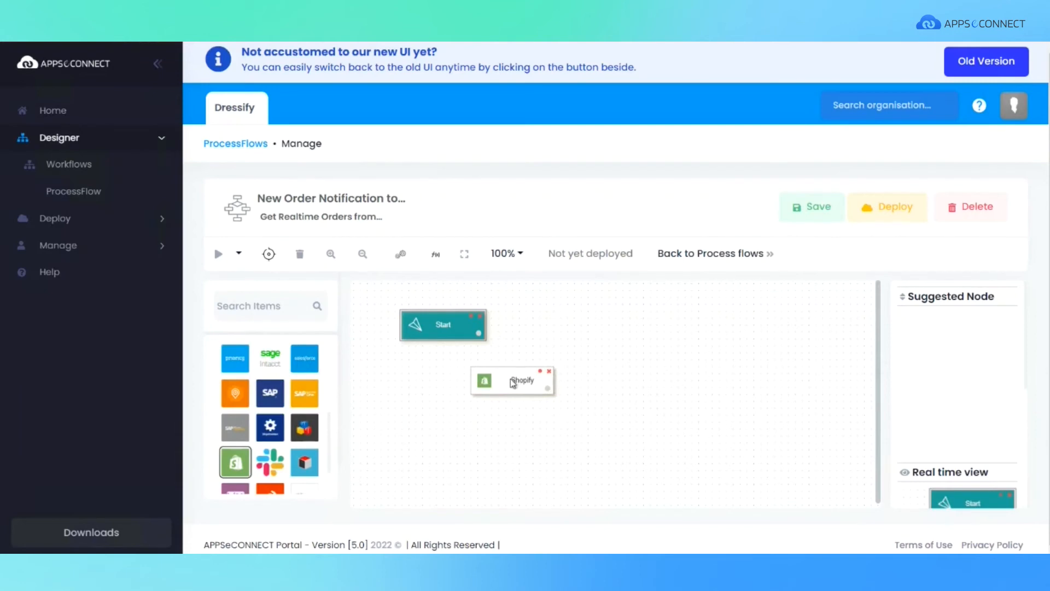
Configure the Shopify node with description "Order Notification", node type GET, app version Shopify 1.0 and protocol REST.
double_click(510, 378)
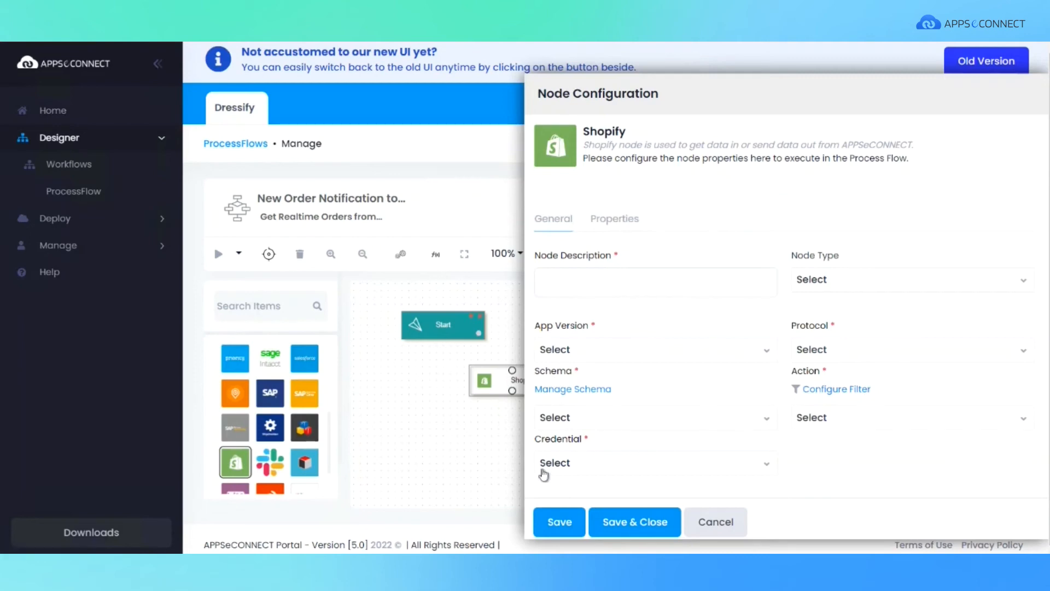
click(555, 280)
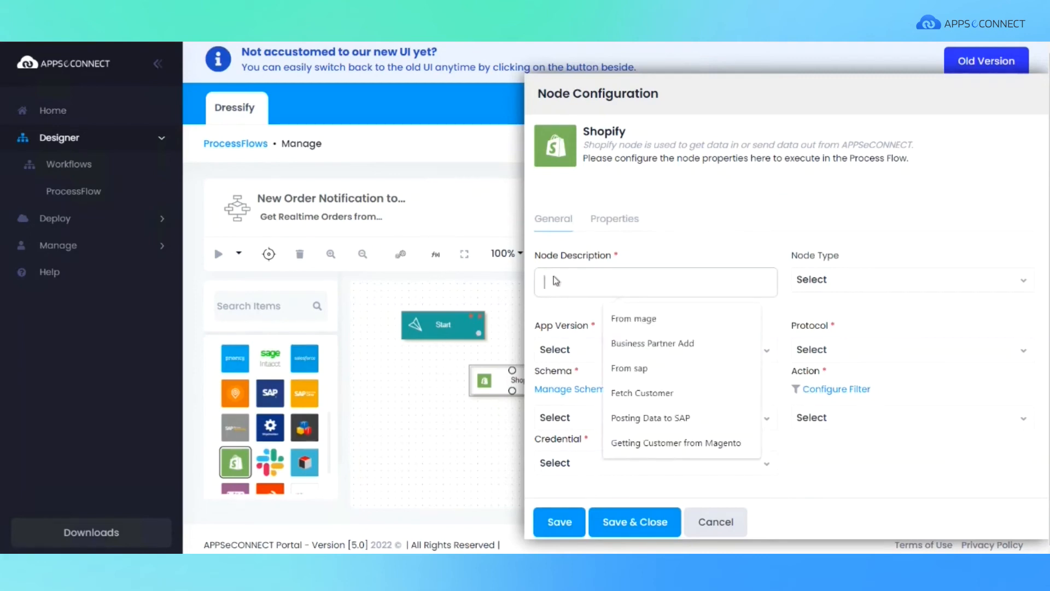
text(Order Notification)
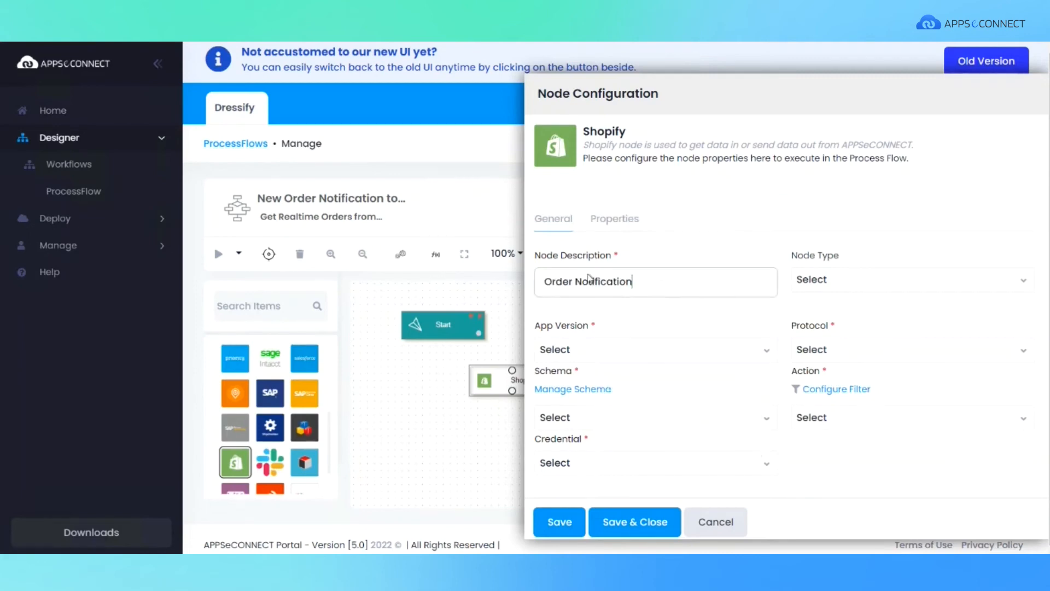
click(1025, 285)
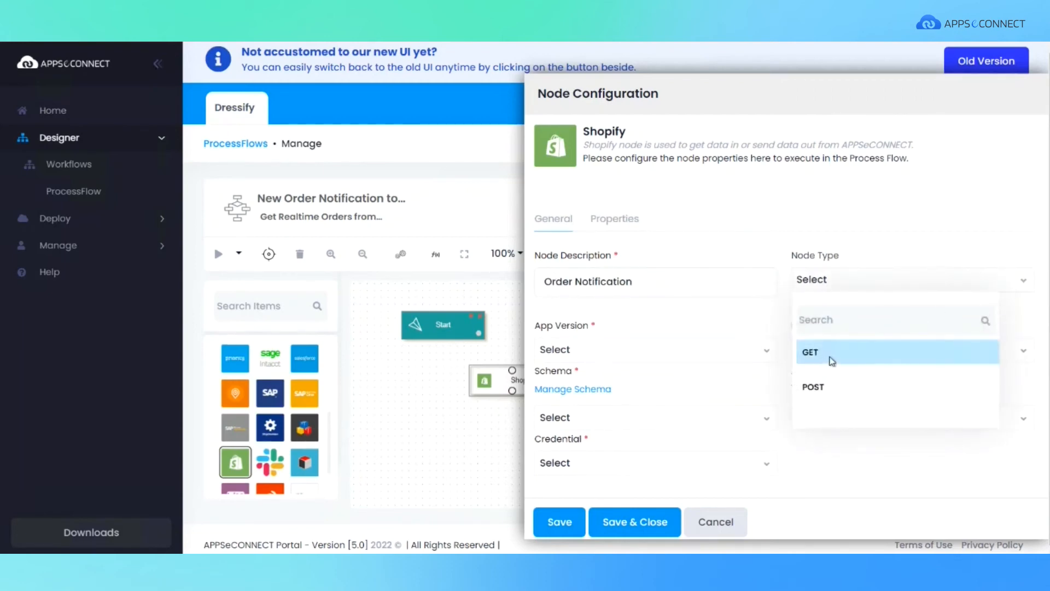
click(811, 353)
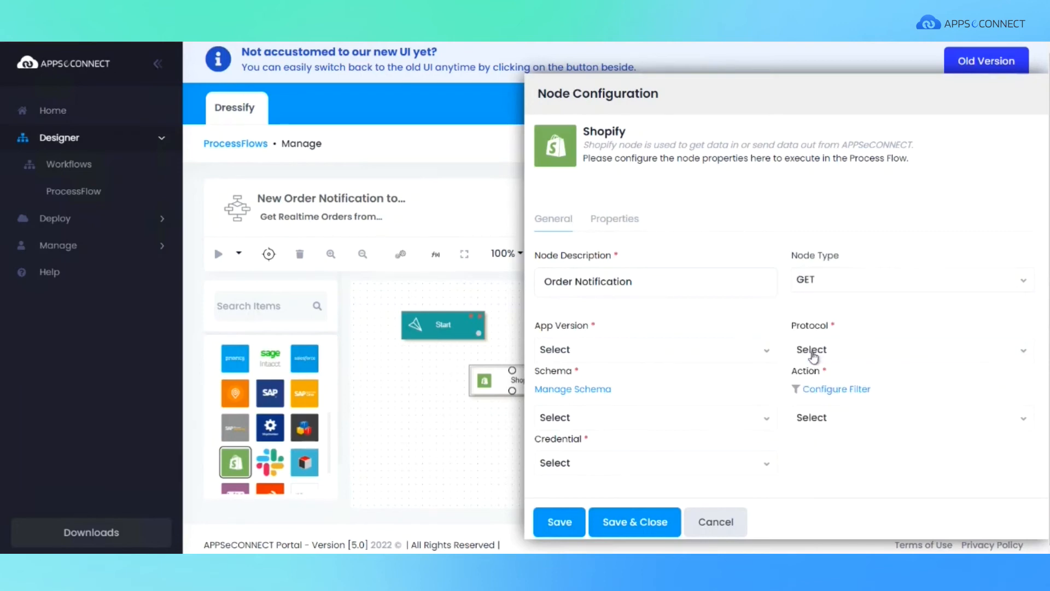
click(771, 356)
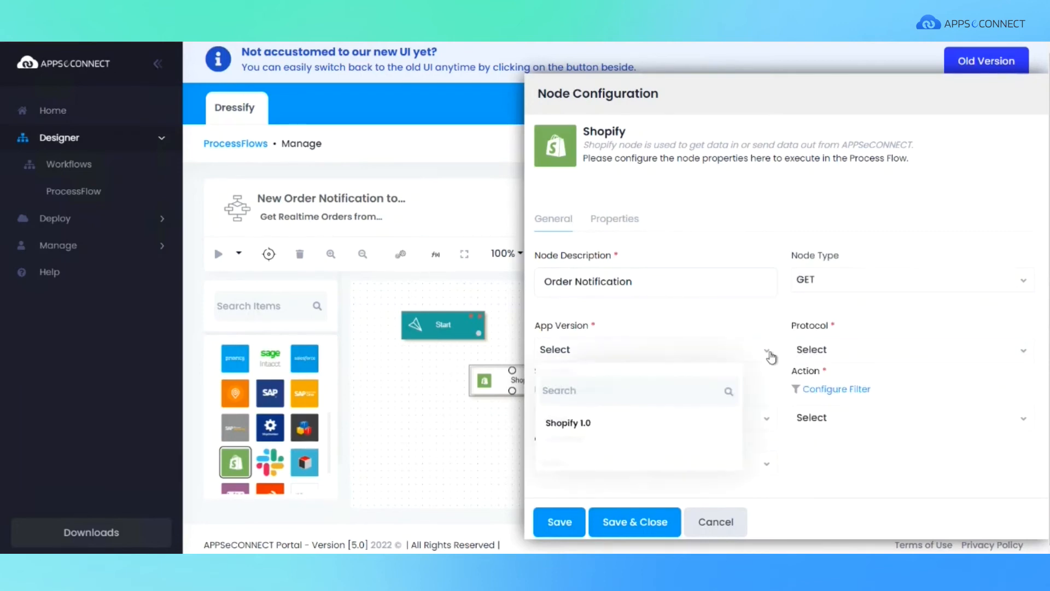
click(563, 424)
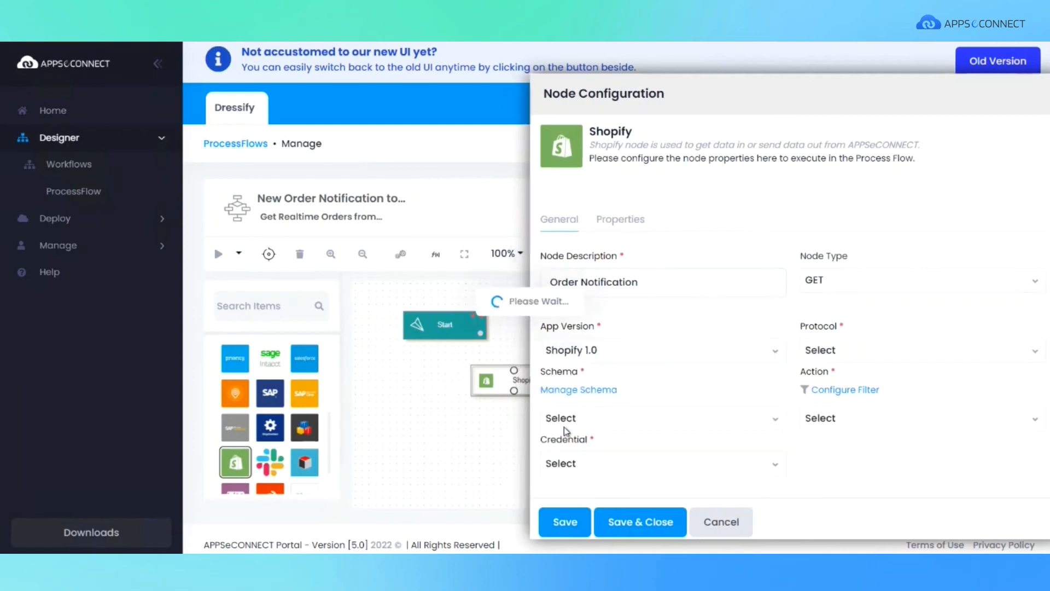
click(1023, 354)
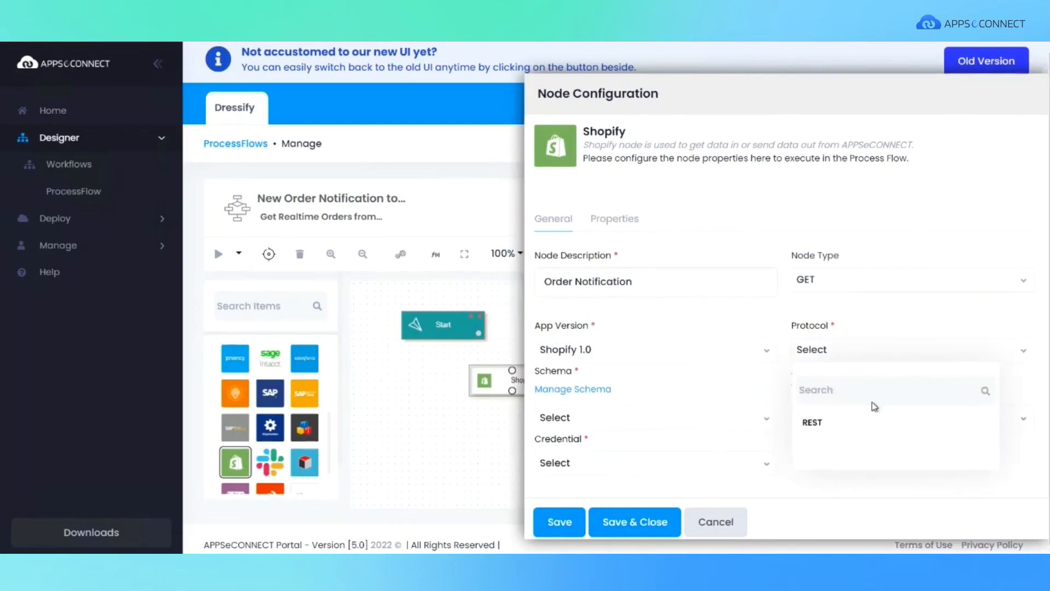
click(815, 425)
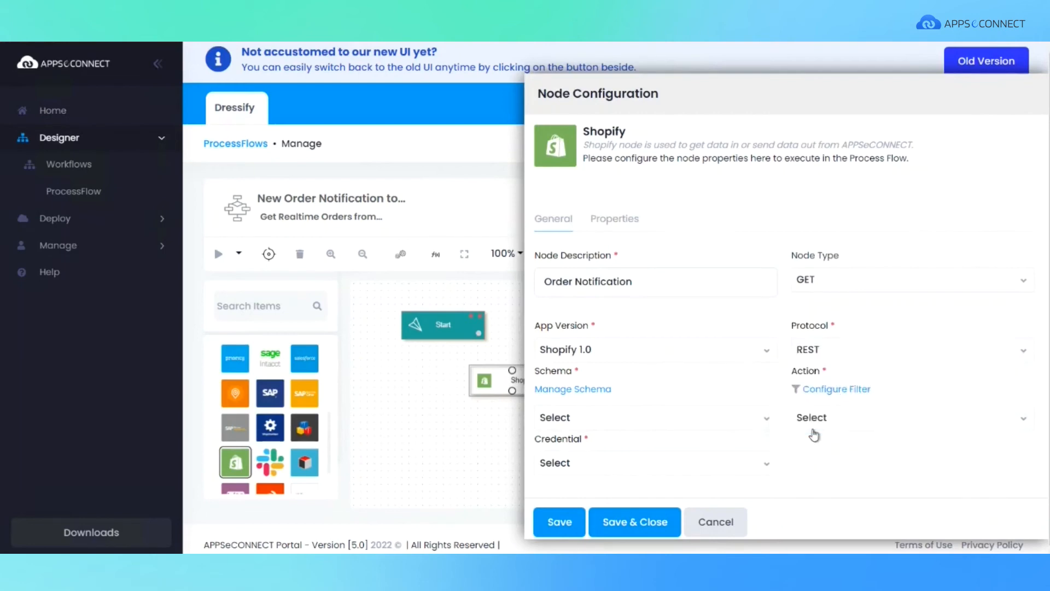
Set the Shopify node's schema to draft_order and action to Getting draft orders from Shopify, choose a credential, and save the node.
click(769, 423)
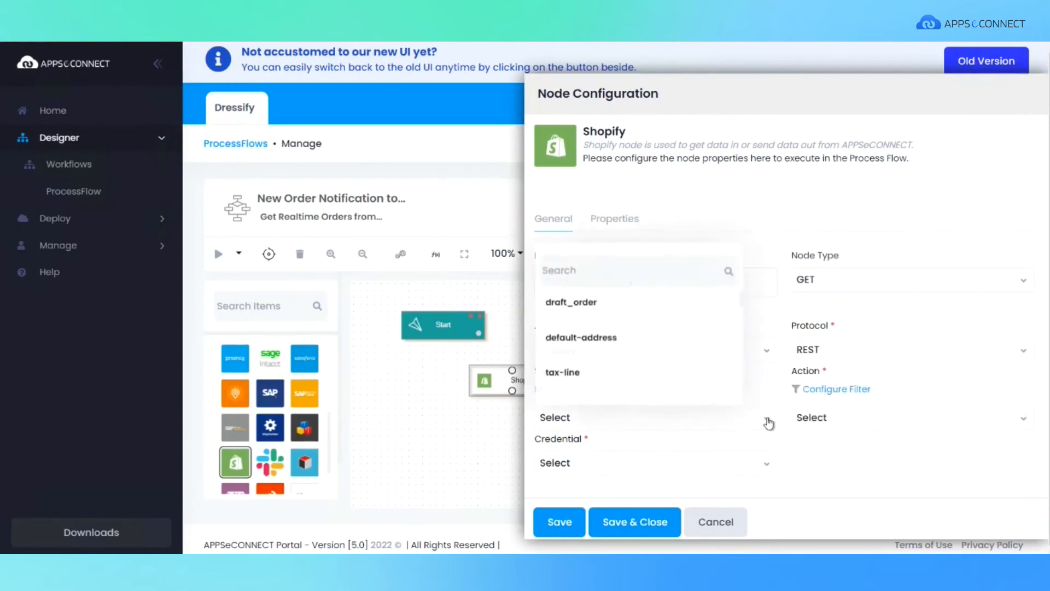
click(621, 311)
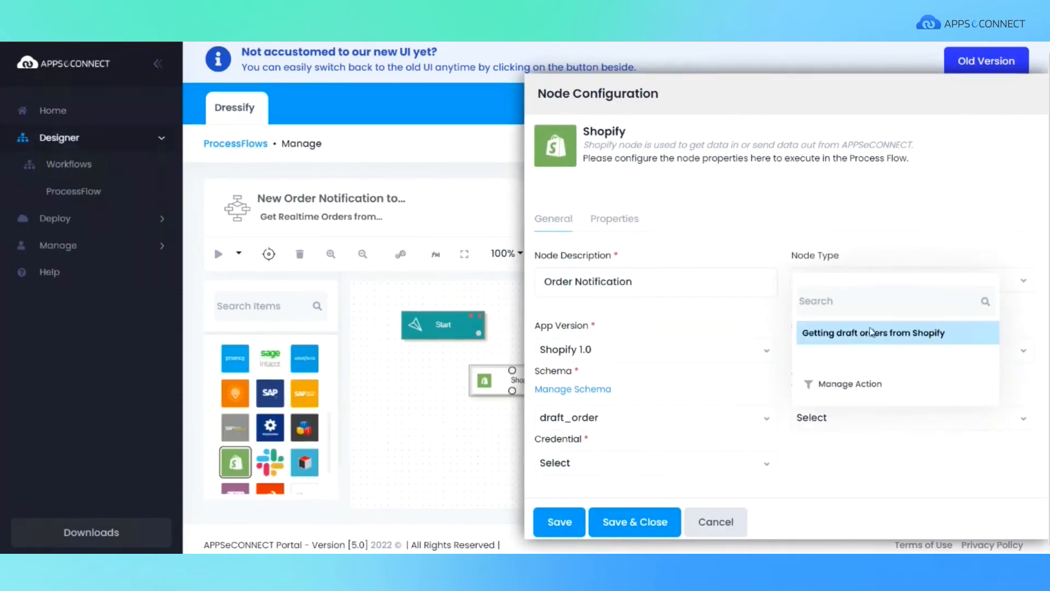
click(868, 333)
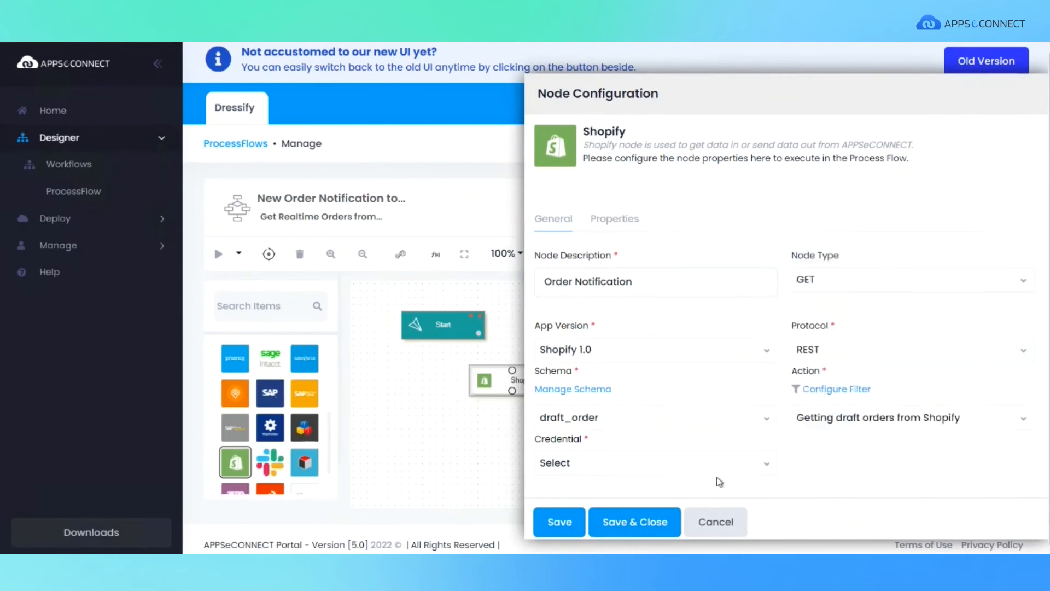
click(768, 469)
click(569, 375)
click(638, 521)
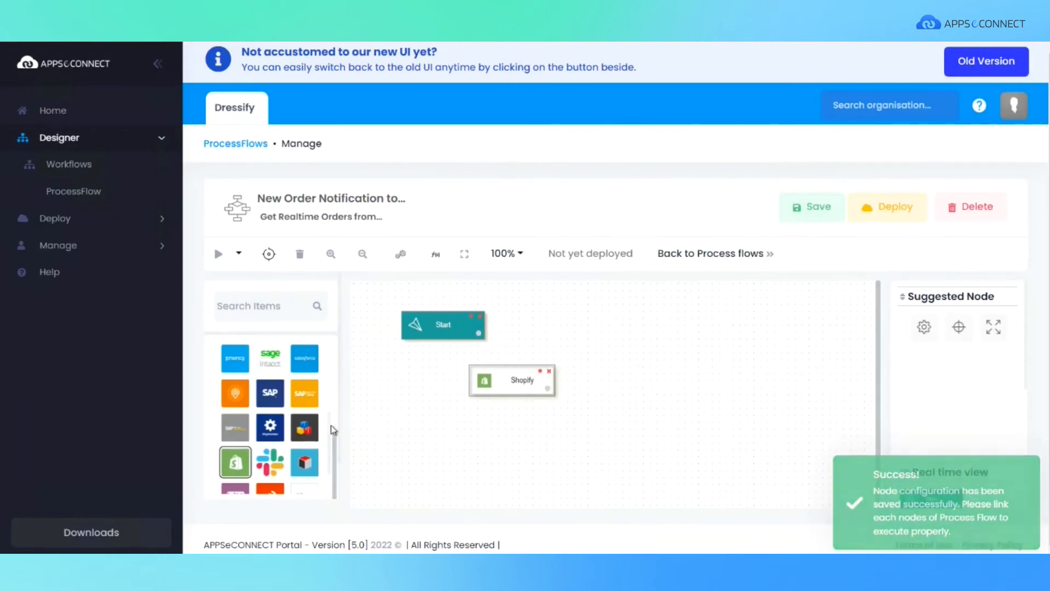
Add a Mapper node to the canvas below the Shopify node.
drag(336, 450, 335, 361)
click(271, 361)
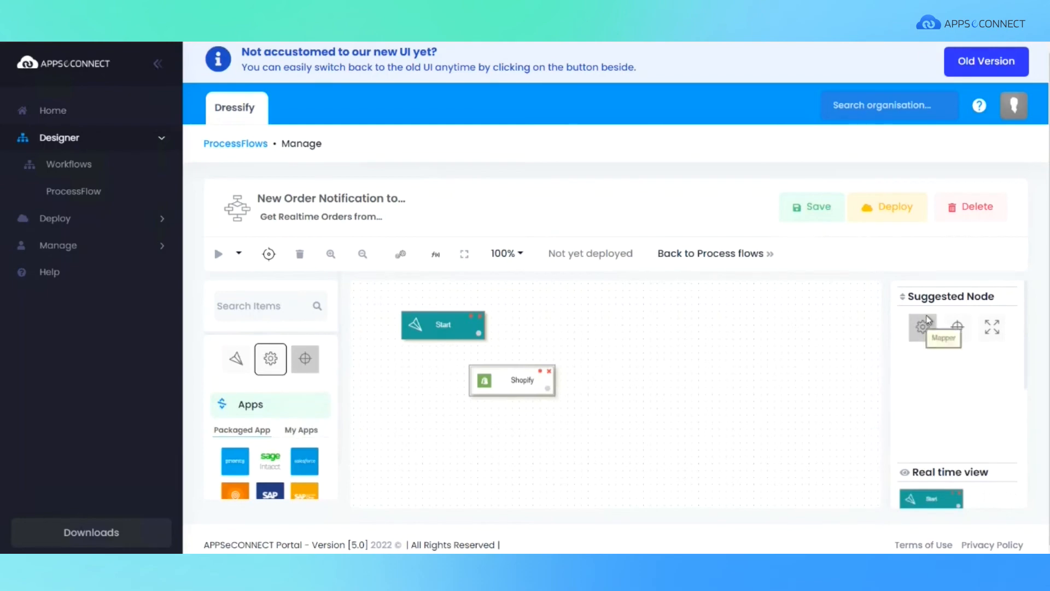
drag(924, 327, 540, 428)
Add a Microsoft Teams node below Mapper and save it as "Post Notification" with POST, v1, REST, approval, Send an Approval Request and Microsoft Teams# 1.
scroll(333, 417, down, 4)
scroll(332, 417, down, 5)
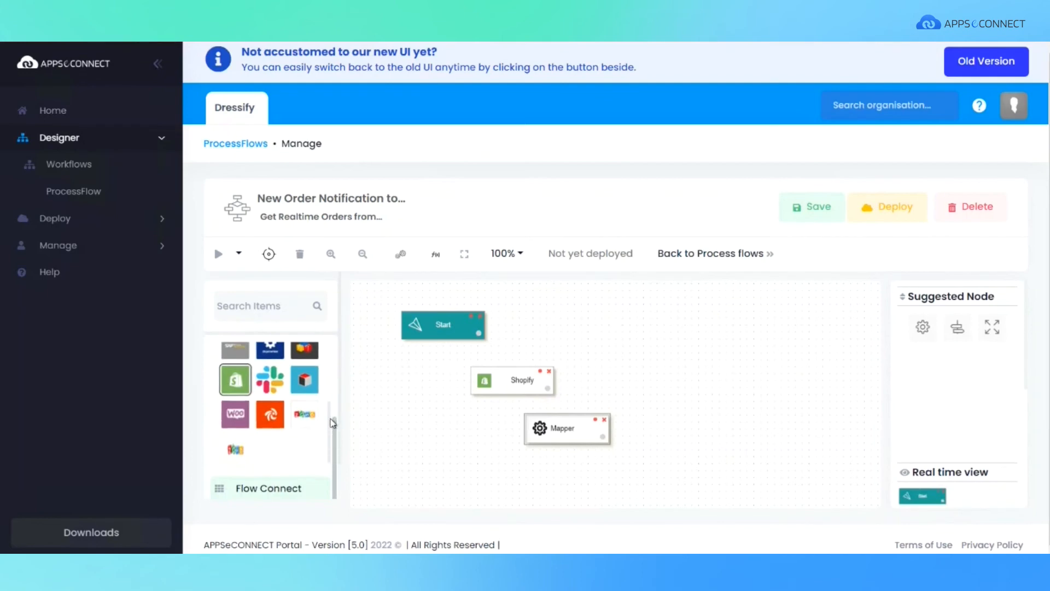
scroll(330, 349, down, 2)
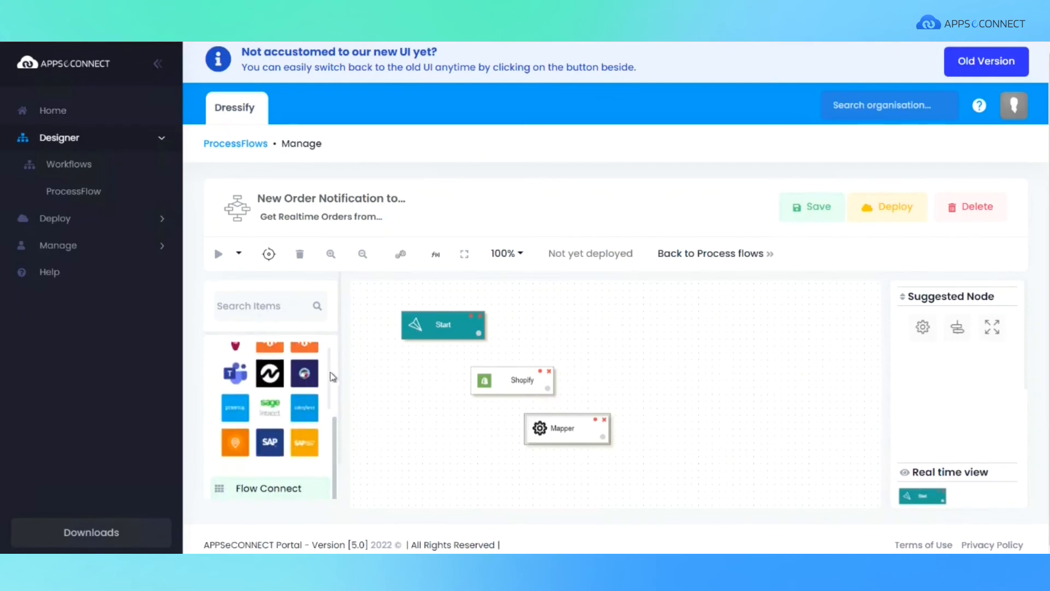
drag(235, 375, 651, 480)
double_click(651, 480)
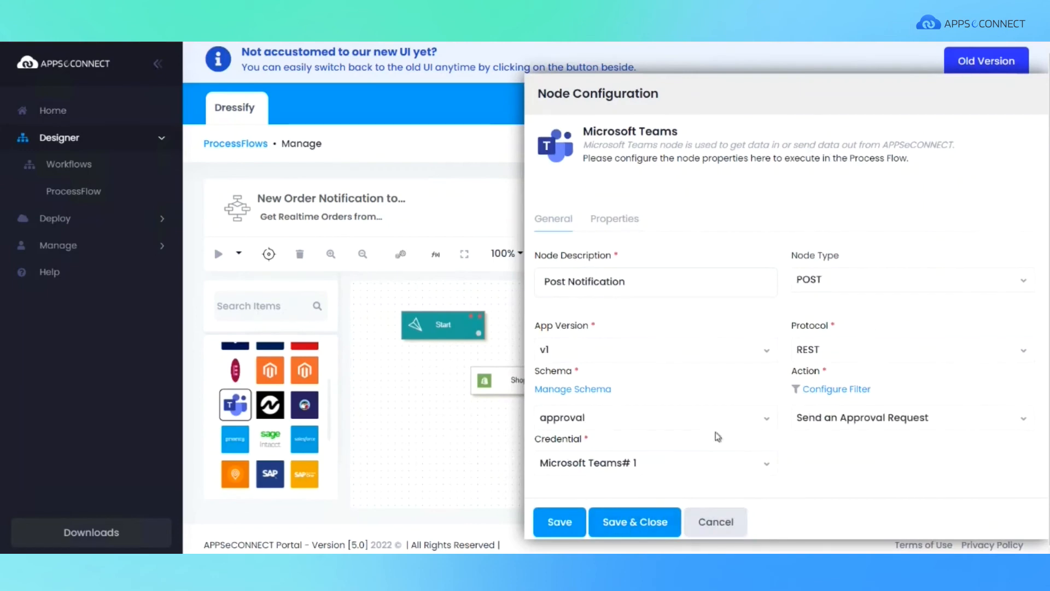
click(633, 522)
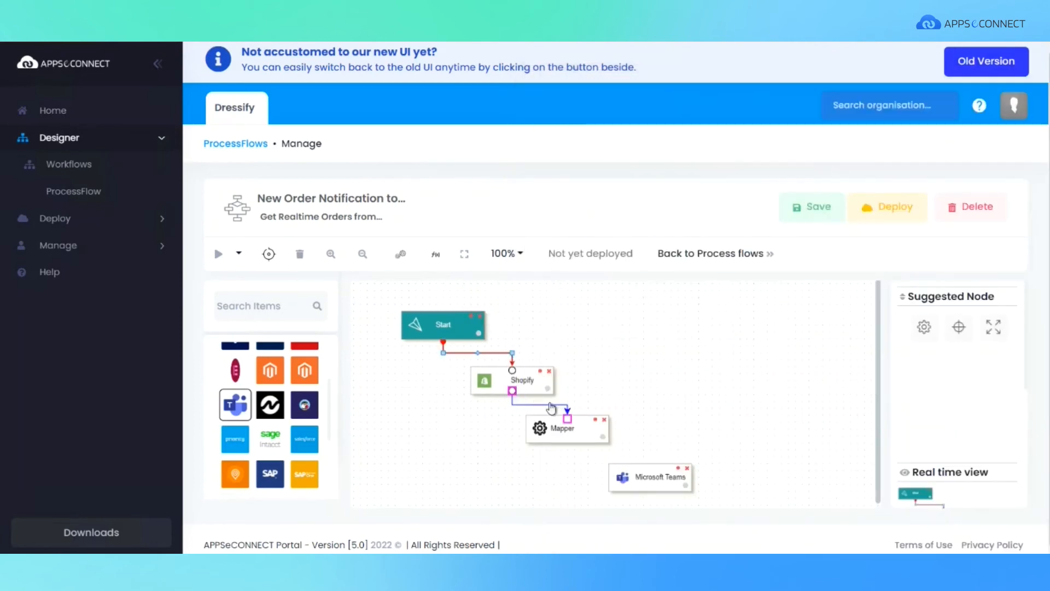
Link the Start, Shopify, Mapper and Microsoft Teams nodes in sequence and save the process flow.
drag(569, 444, 649, 442)
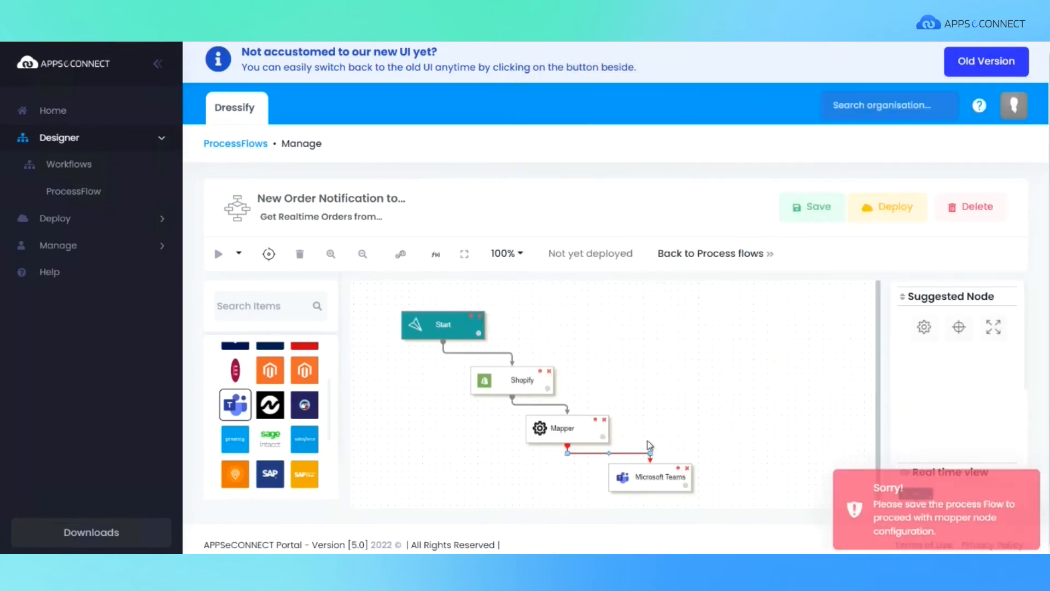
click(720, 373)
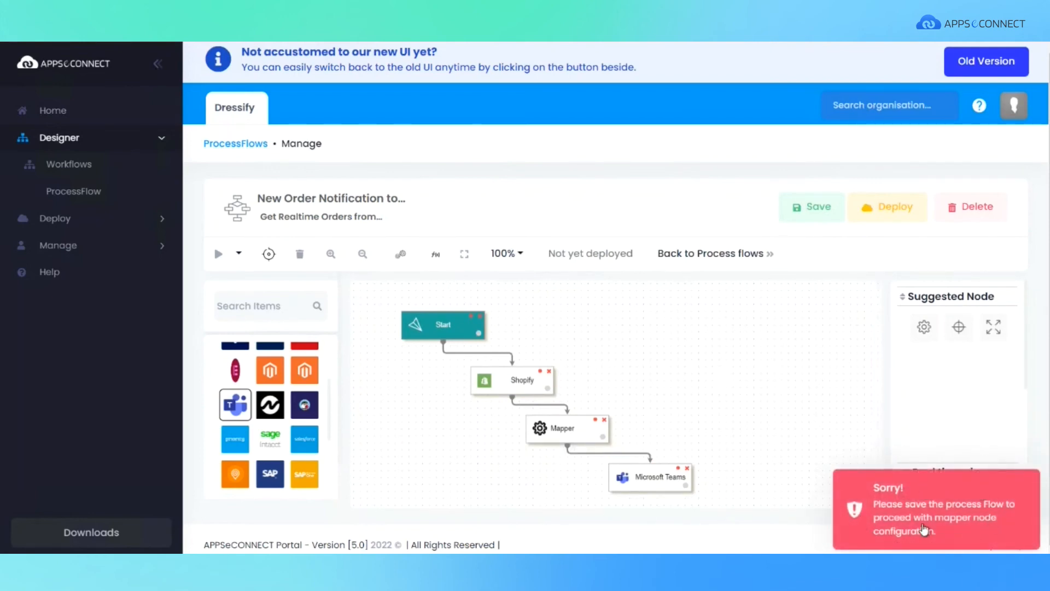
click(815, 213)
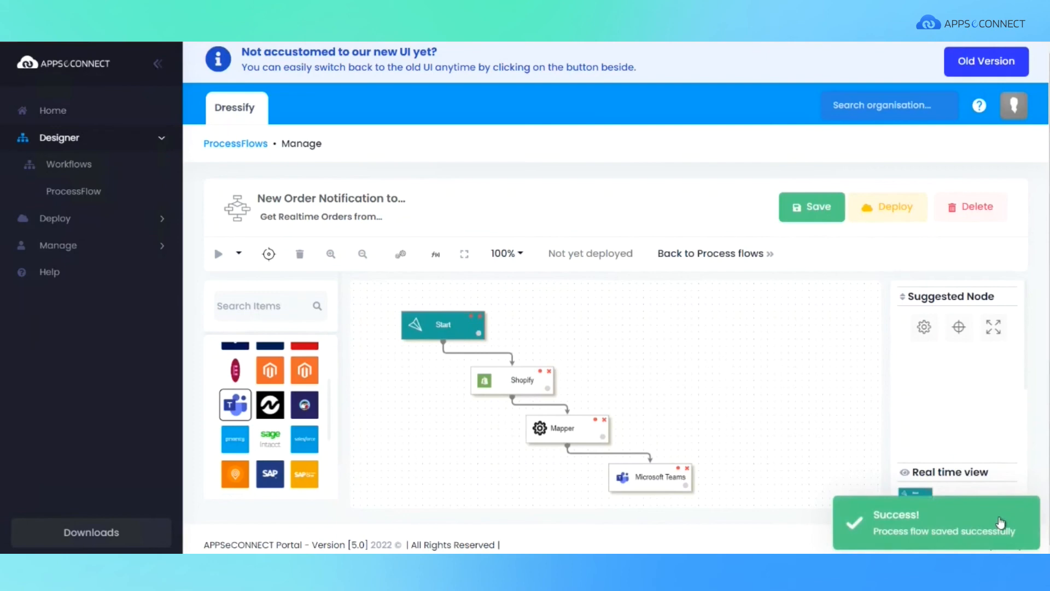
Start deploying the process flow to the hosted environment My-Hosted-Environment and proceed to the connection setup.
click(885, 216)
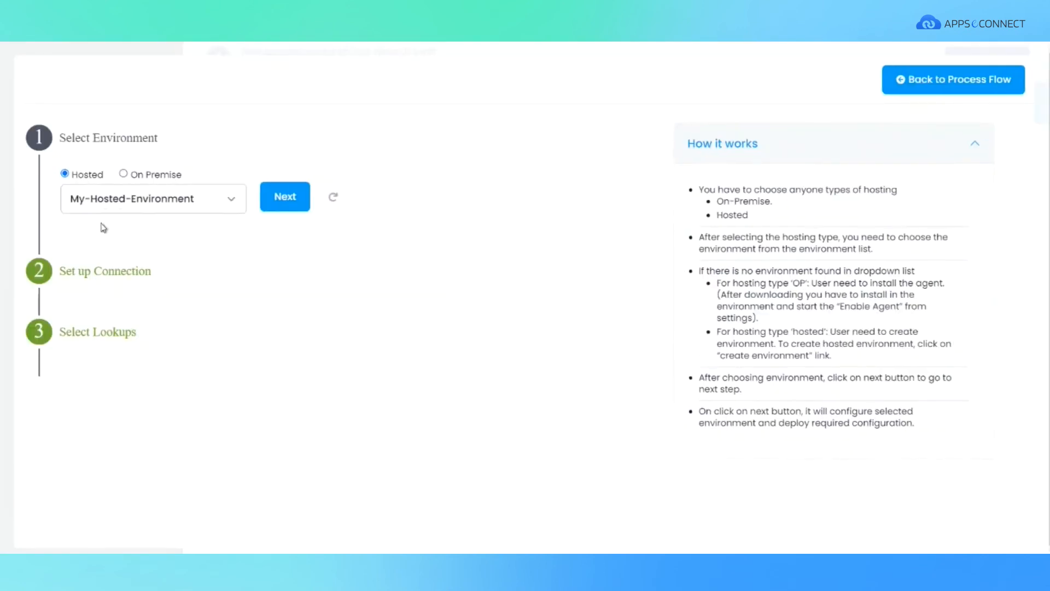
click(282, 199)
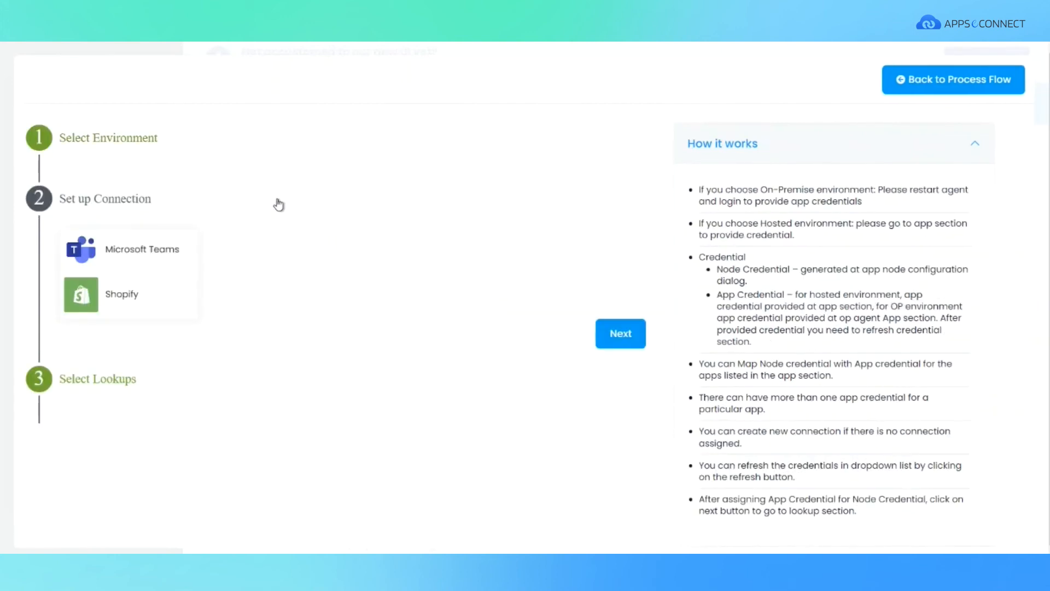
Proceed through the connection setup and lookup selection, and finish deploying the process flow.
click(613, 333)
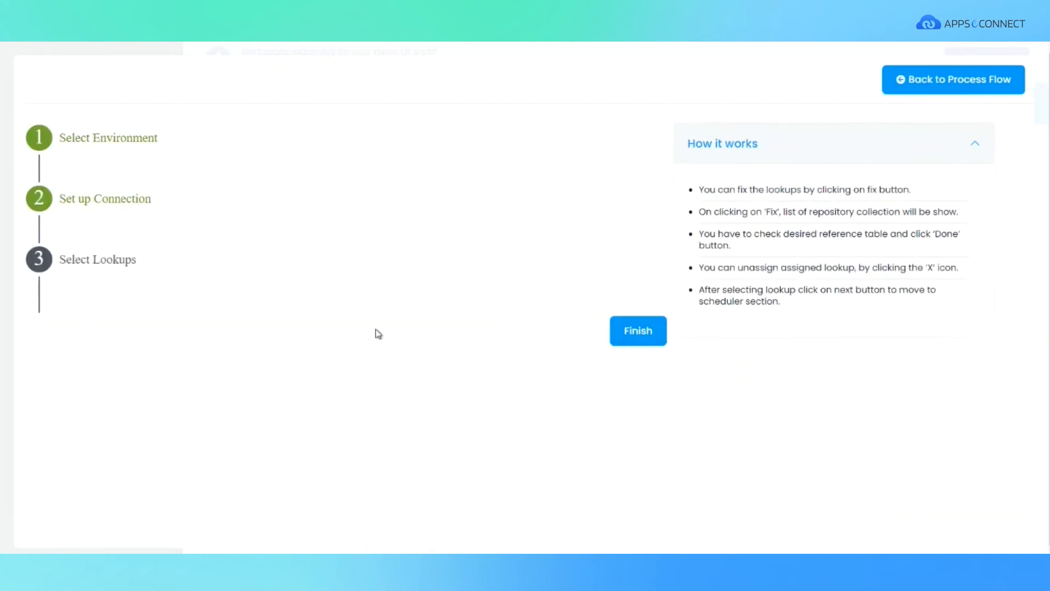
click(648, 331)
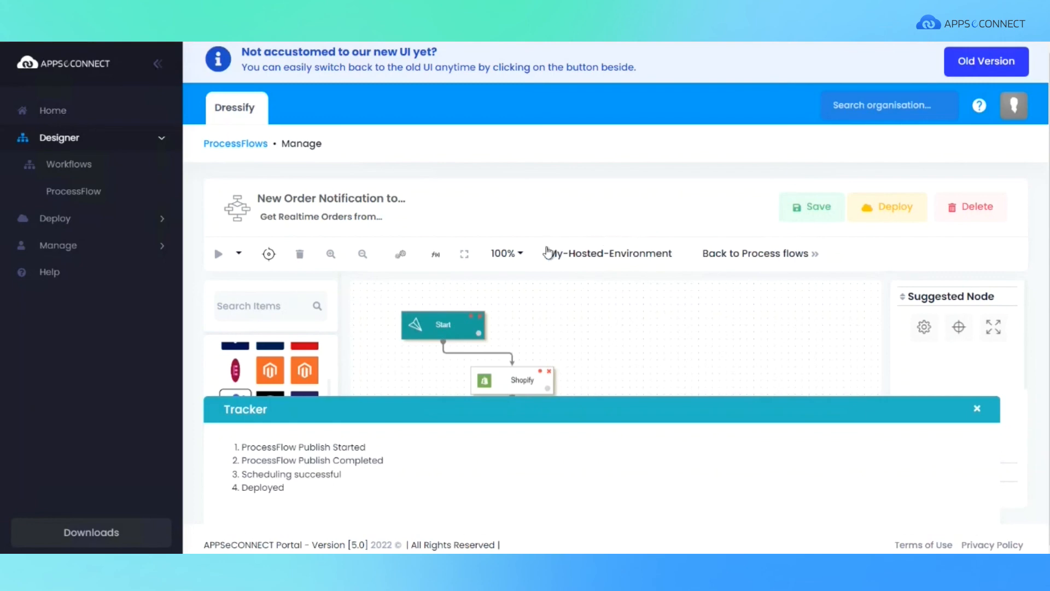
Open My-Hosted-Environment and examine the order notification flow's snapshot, inspecting the Send adaptive Card to Multiple Channels node of the execution from 2022-05-30T09:09:06.
click(601, 259)
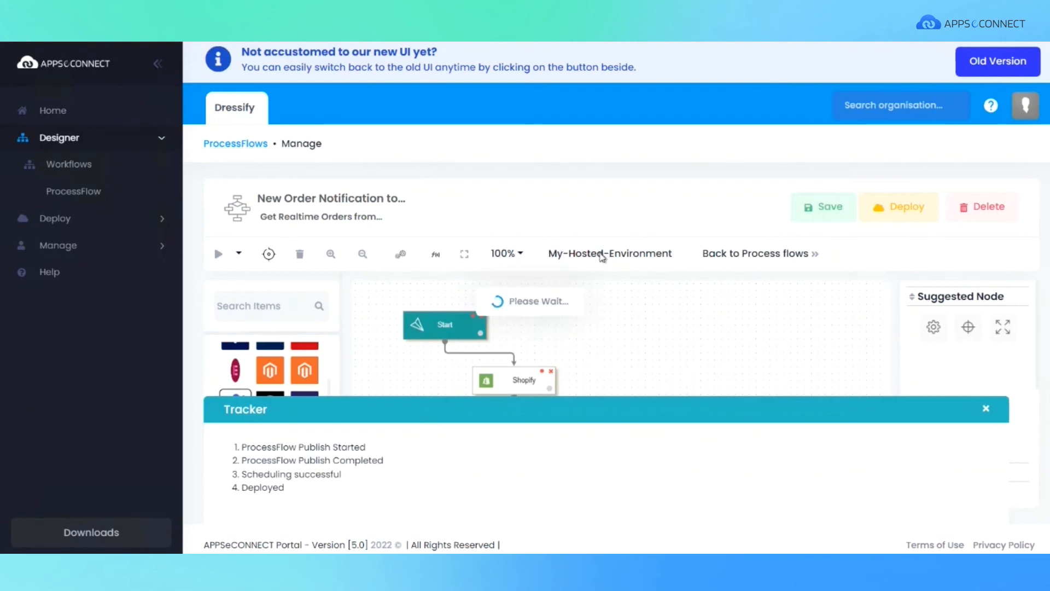
click(978, 368)
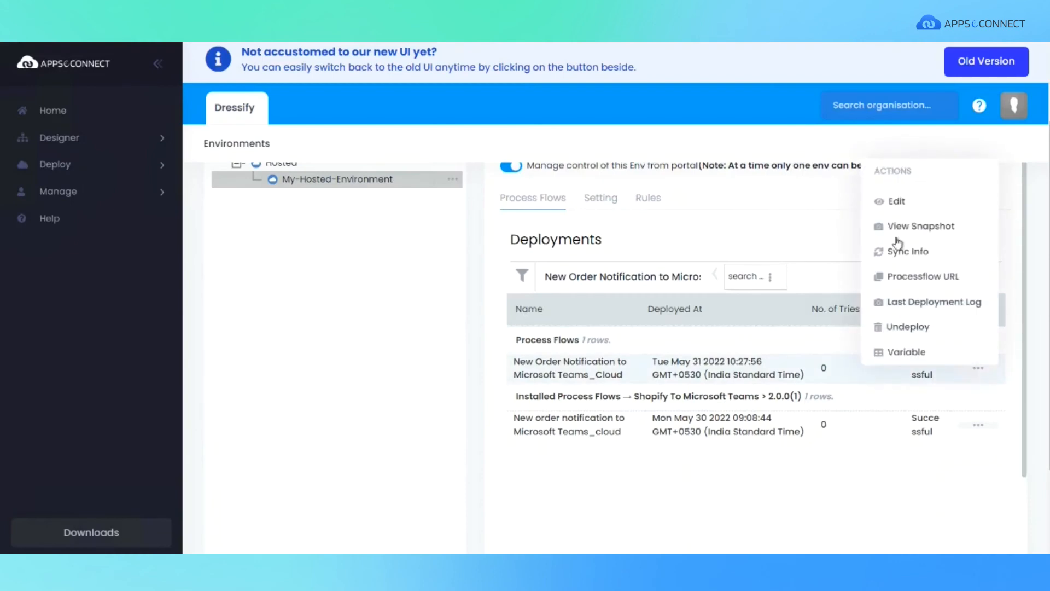
click(897, 228)
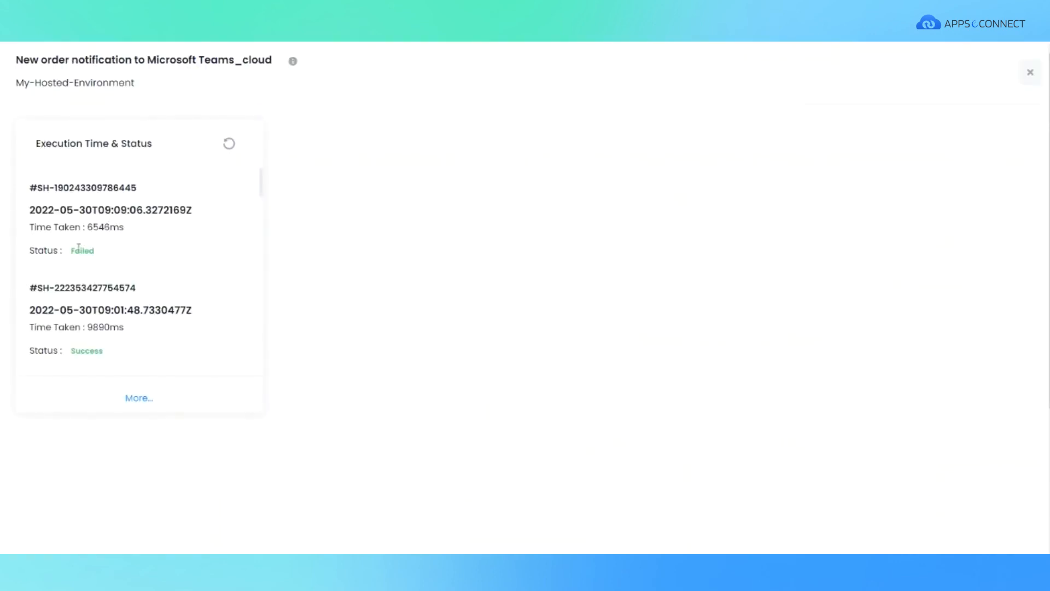
click(104, 214)
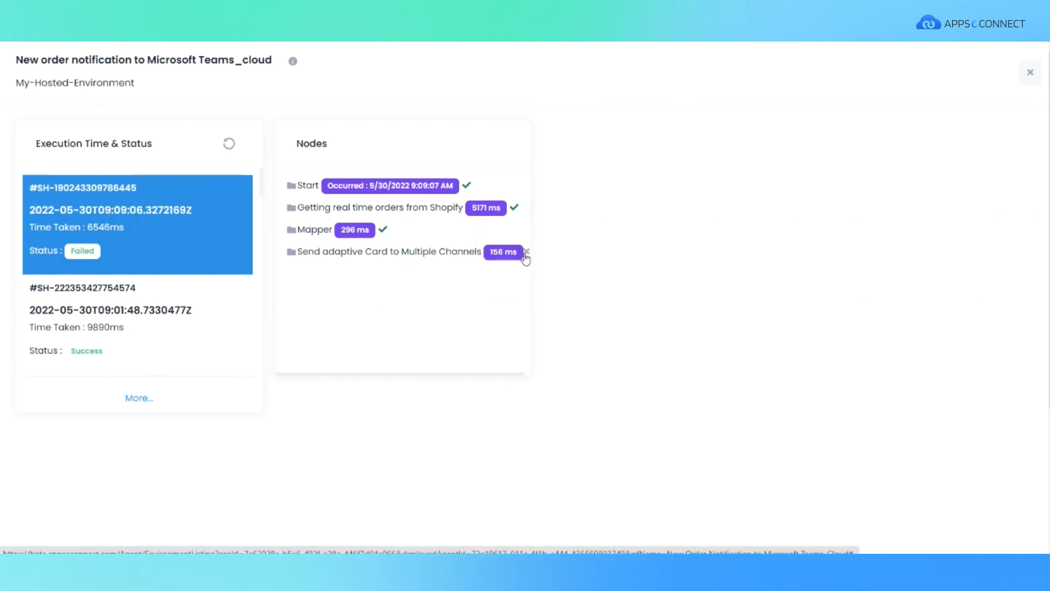
click(427, 257)
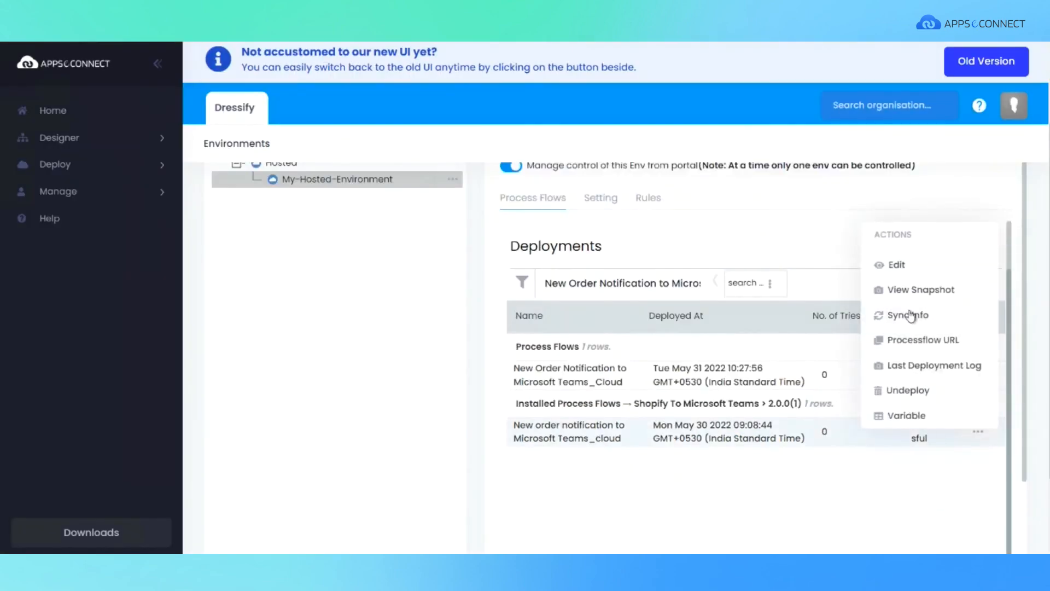
View the sync info of the installed New order notification to Microsoft Teams_cloud flow.
click(909, 316)
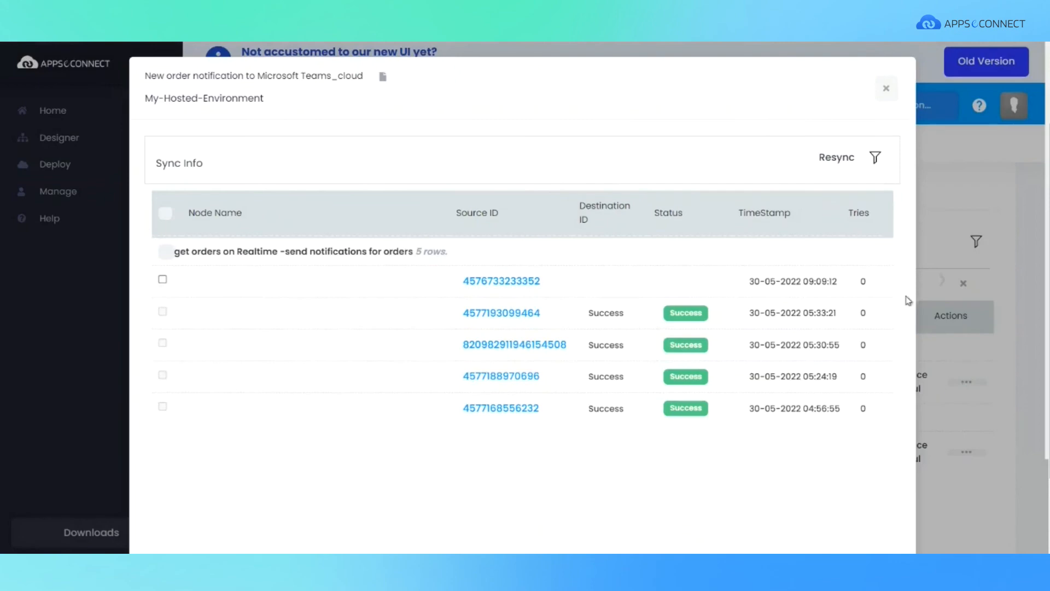